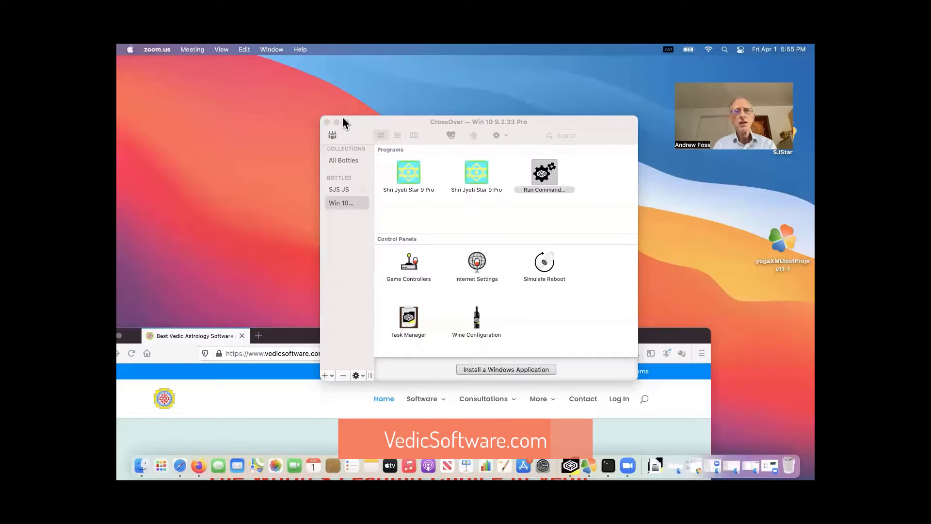
- Bring the CrossOver bottle window forward and open the Bottle menu for Win 10 9.2.33 Pro
click(391, 123)
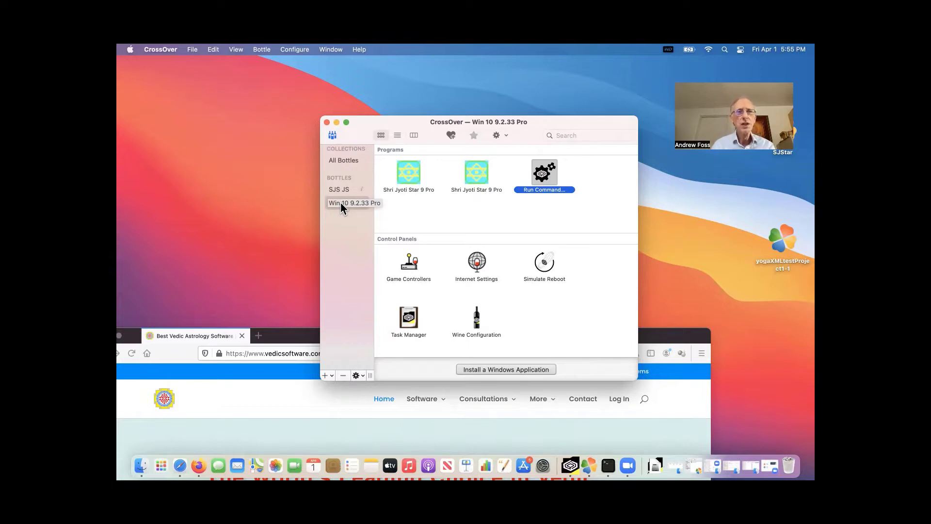
click(262, 50)
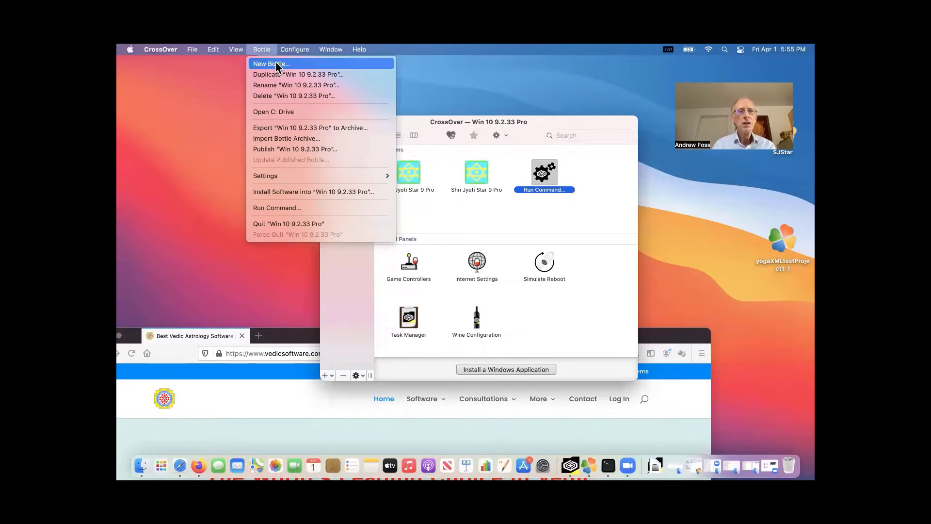
click(275, 64)
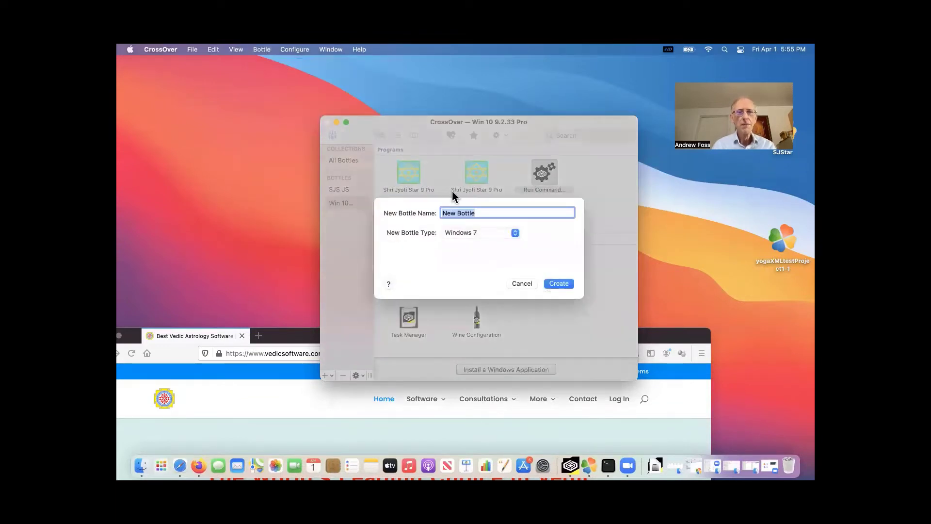
click(515, 233)
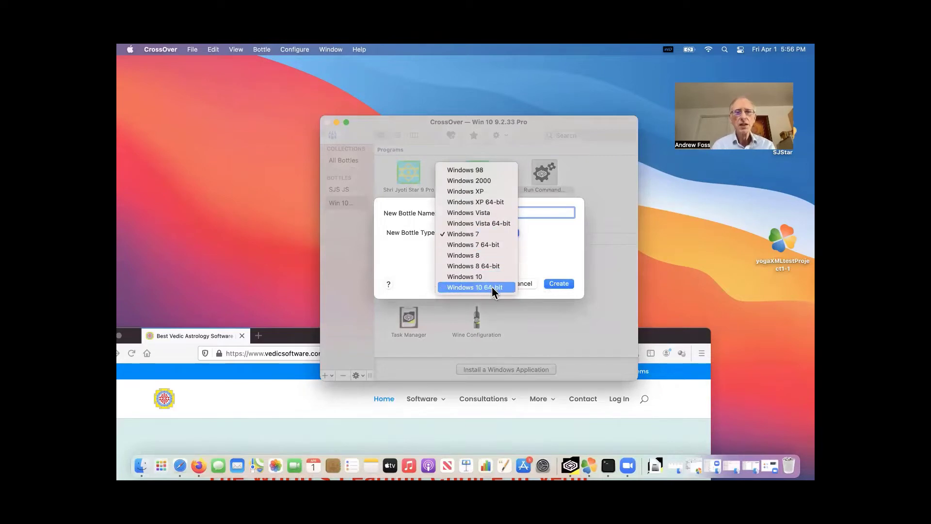
click(528, 284)
click(529, 284)
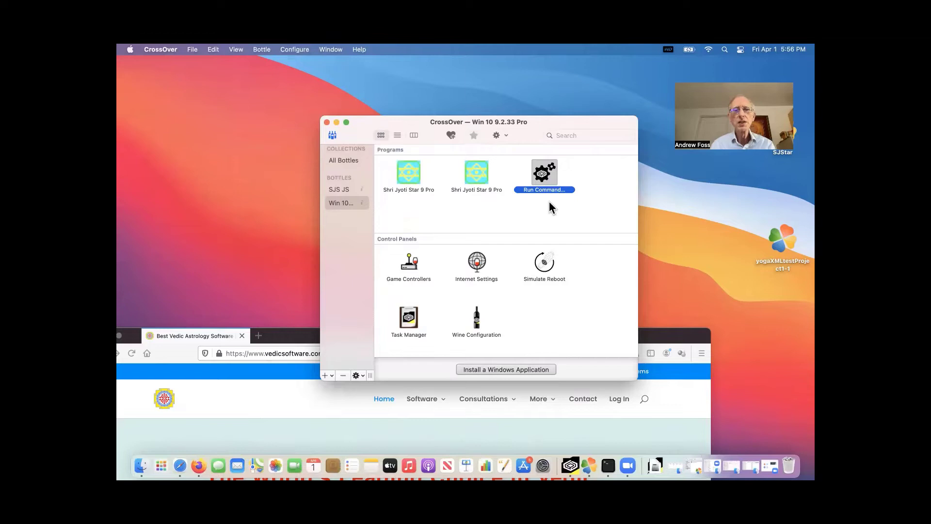
- Open Run Command in the Win 10 9.2.33 Pro bottle and browse to the Downloads folder
double_click(544, 173)
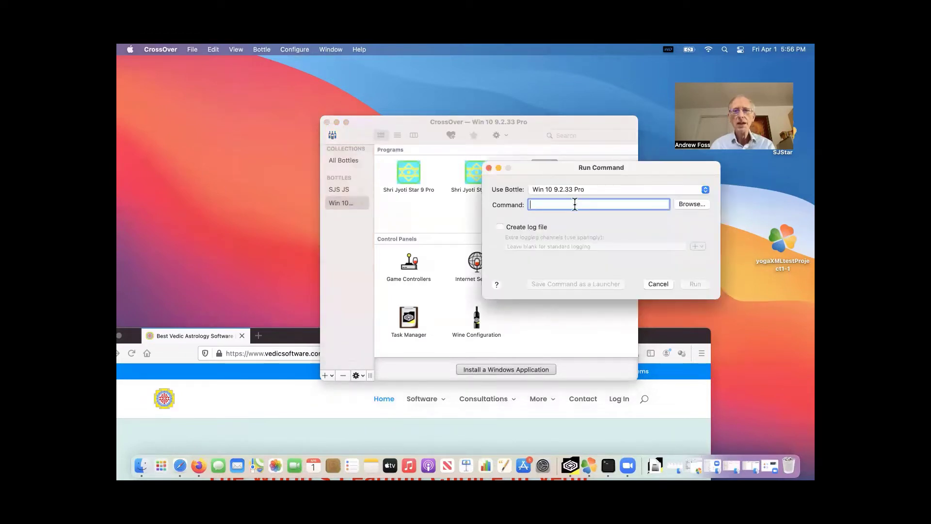
click(686, 204)
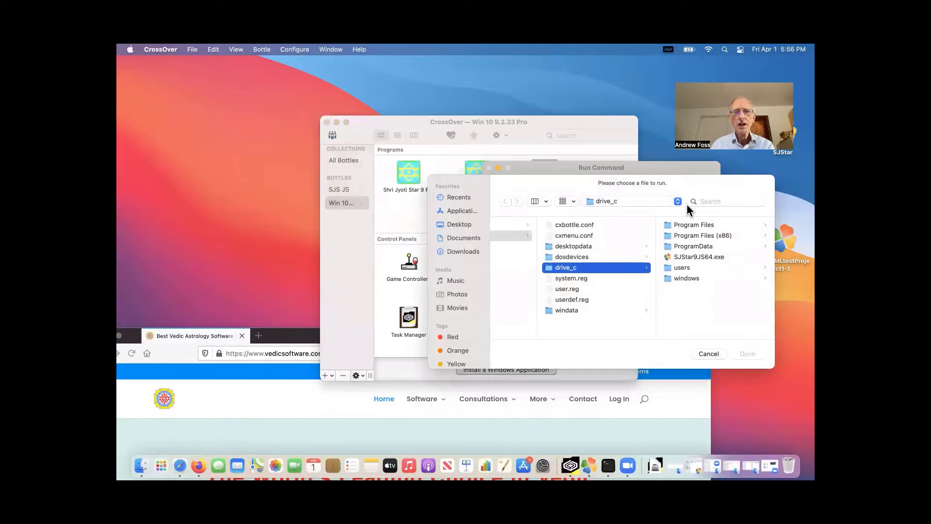
click(469, 251)
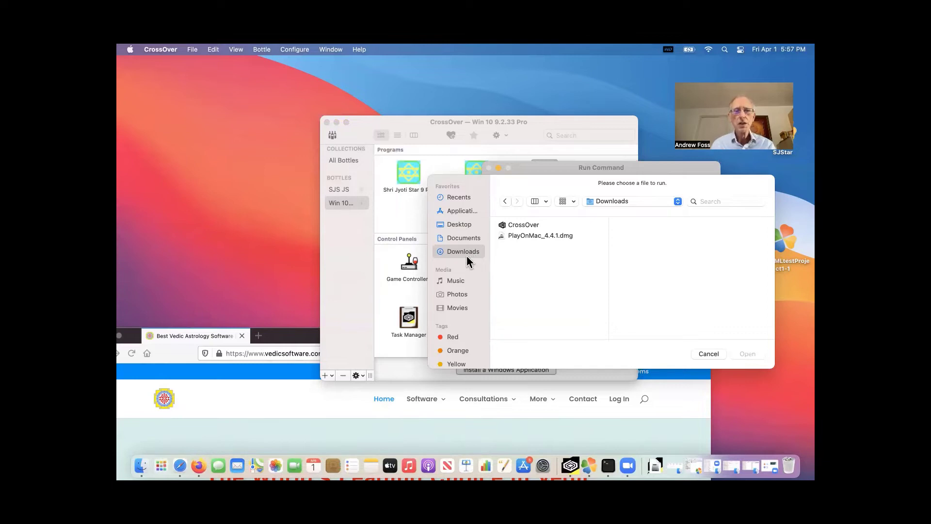
- Bring Firefox over CrossOver, log in on vedicsoftware.com and confirm v9 Pro as the product
click(291, 337)
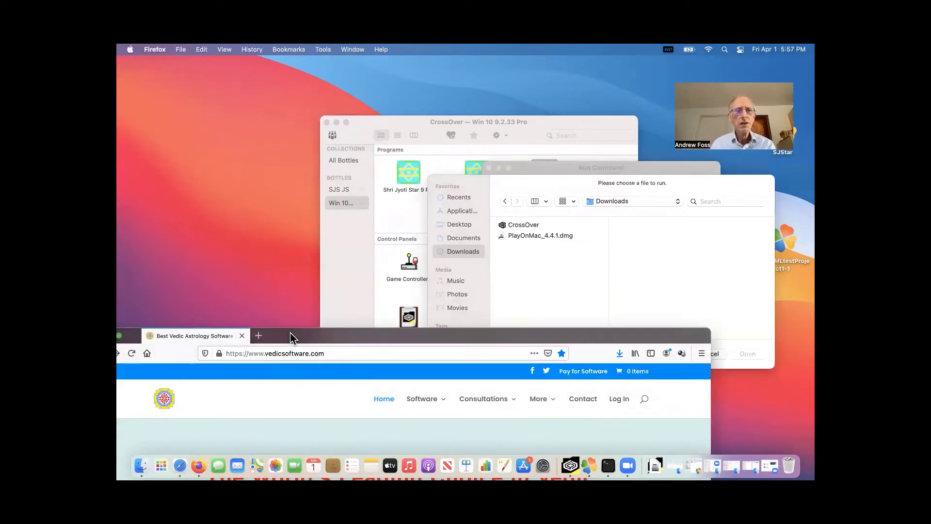
drag(290, 336, 330, 92)
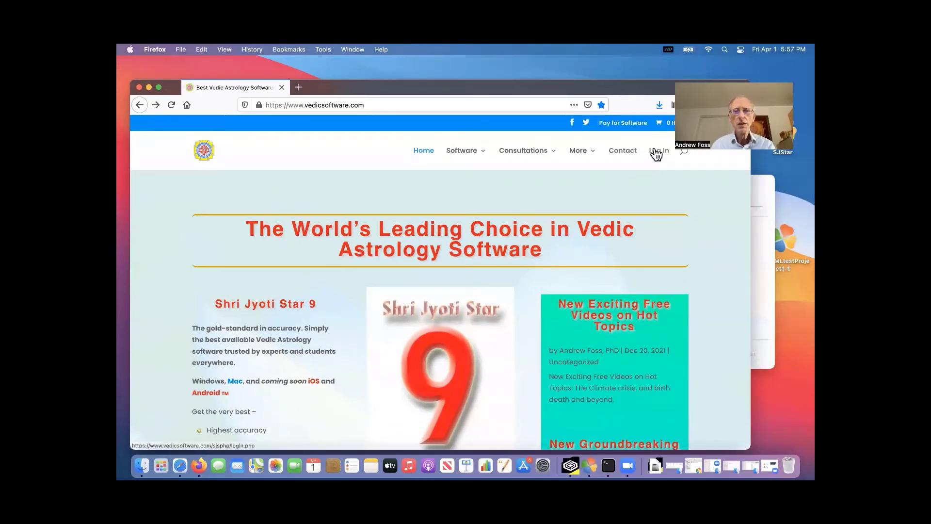
click(656, 153)
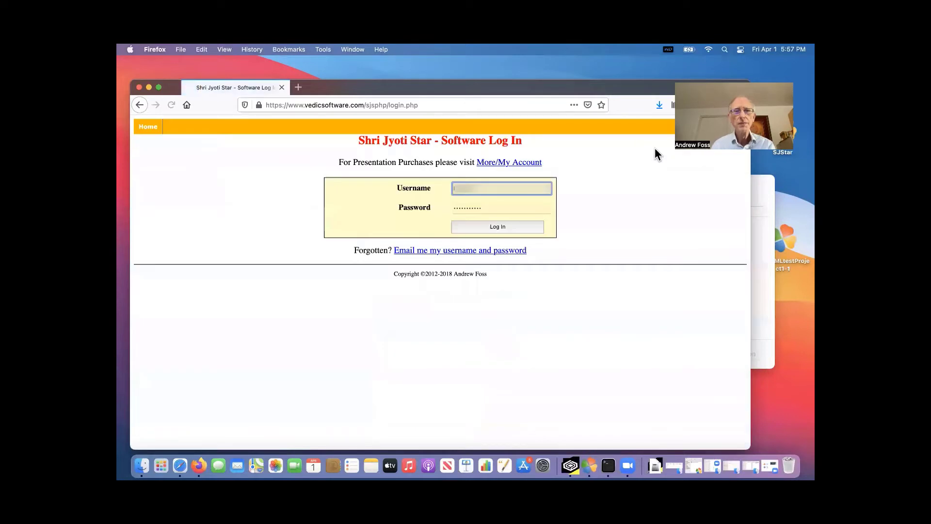
click(495, 230)
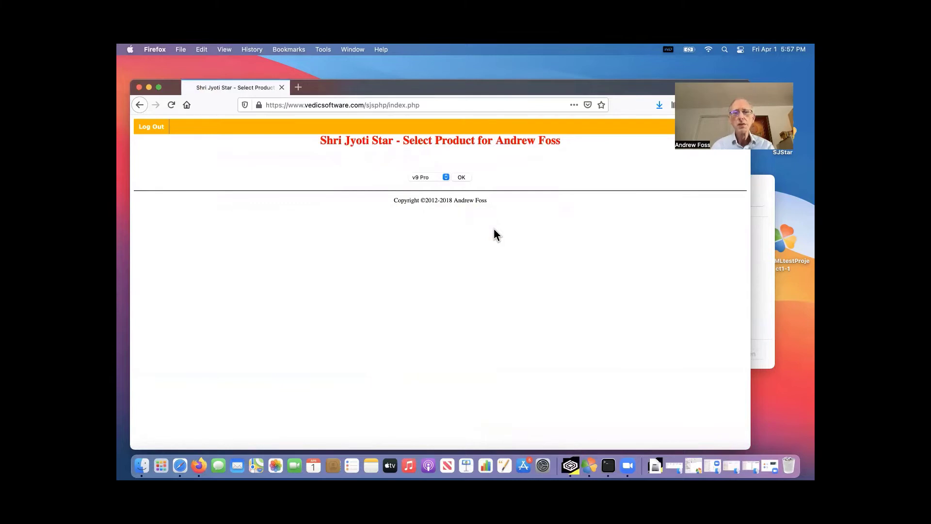
click(463, 178)
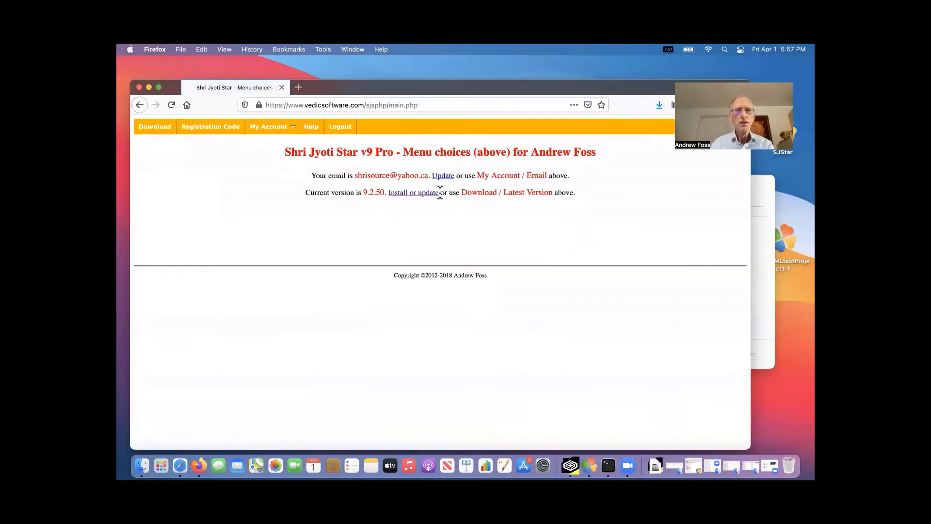
- Download ShriJyotiSetupPro90250.msi from the install page, past the virus-scan warning, and save it
click(426, 194)
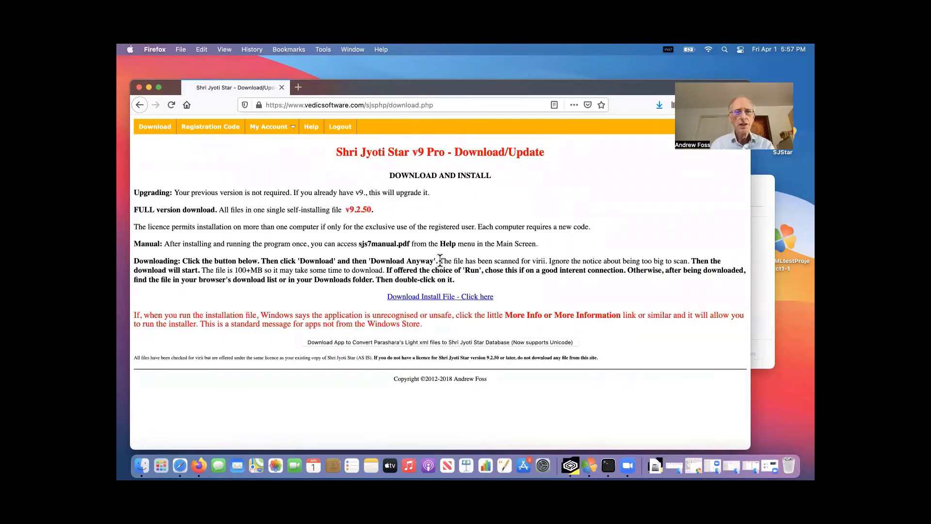
click(445, 298)
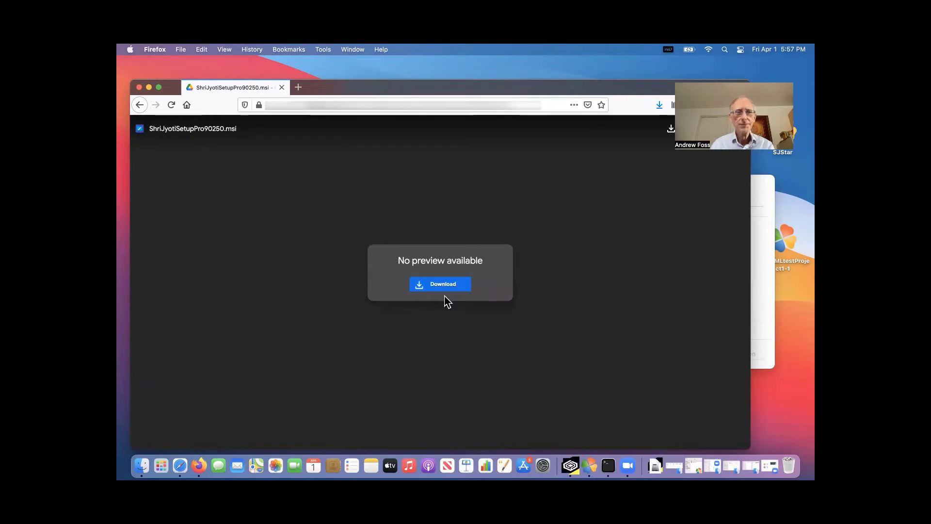
click(447, 290)
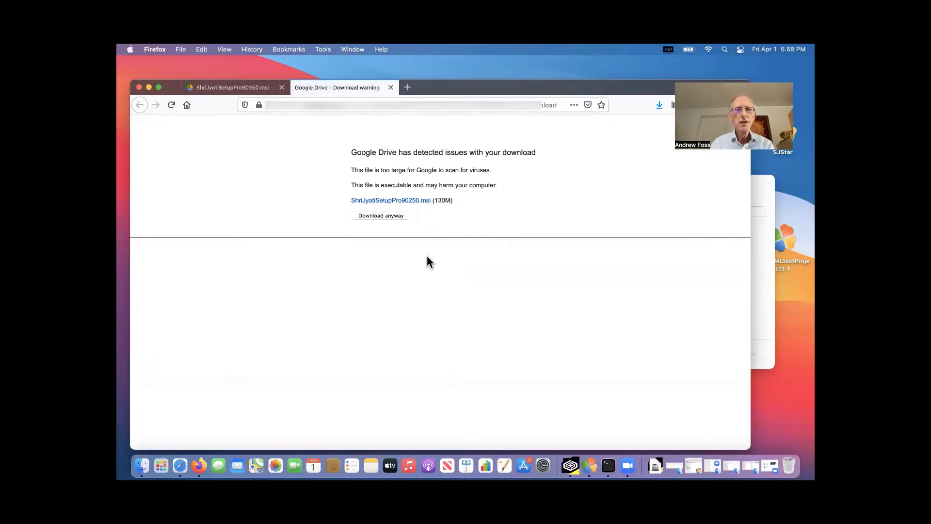
click(388, 218)
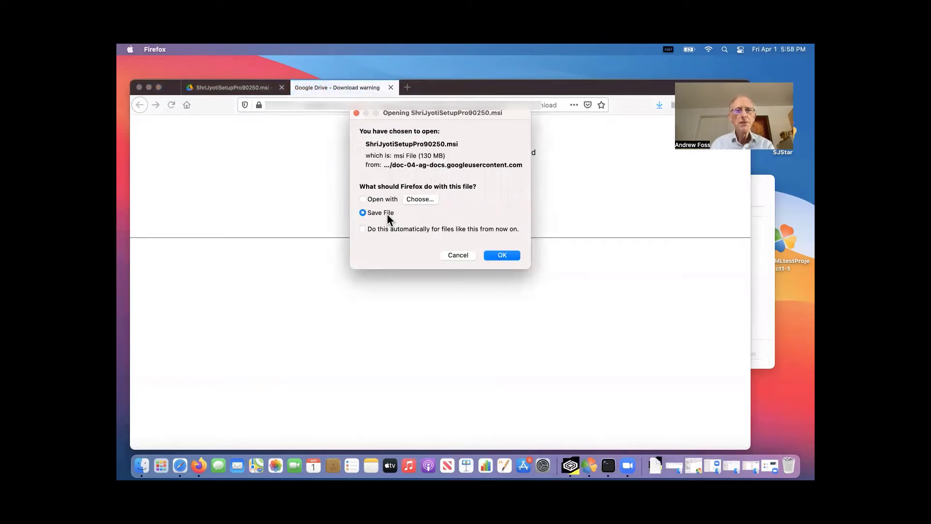
click(495, 257)
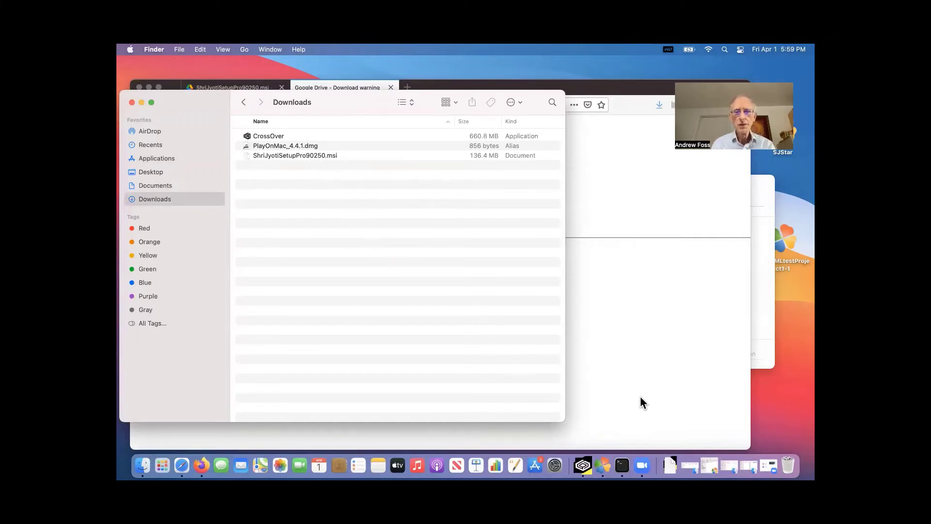
- Choose ShriJyotiSetupPro90250.msi as the Run Command file and run it in the Win 10 bottle
click(584, 466)
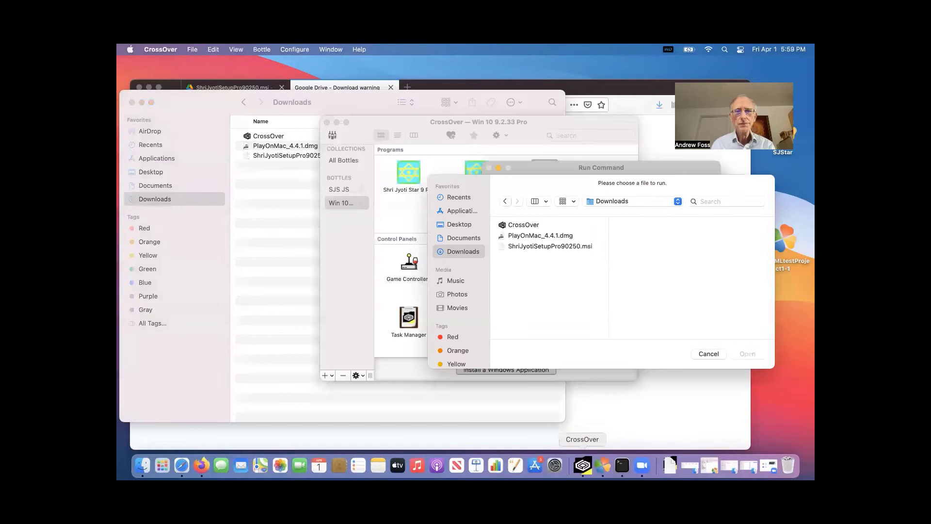
click(549, 246)
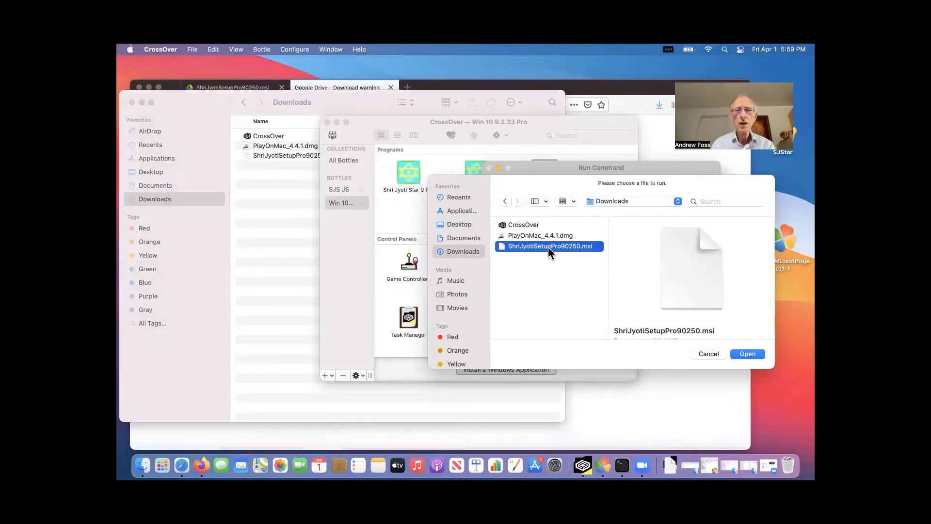
click(747, 354)
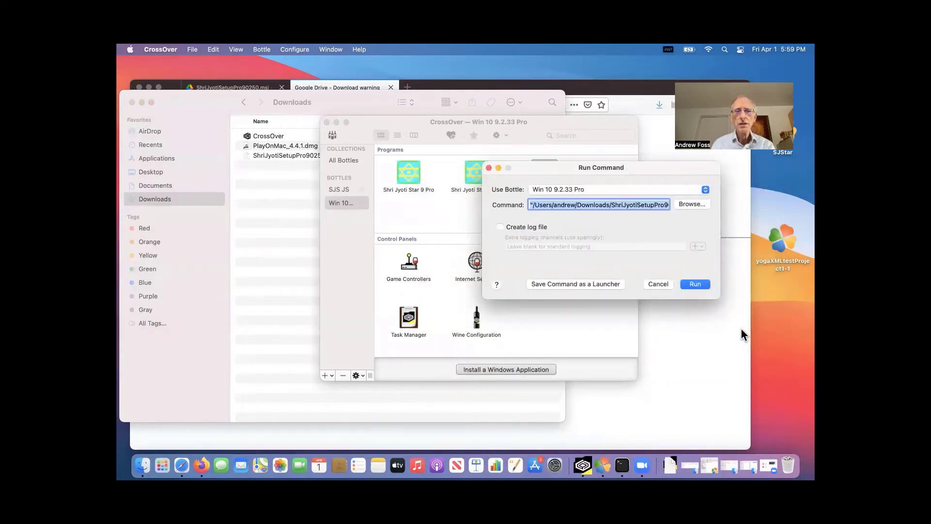
click(697, 288)
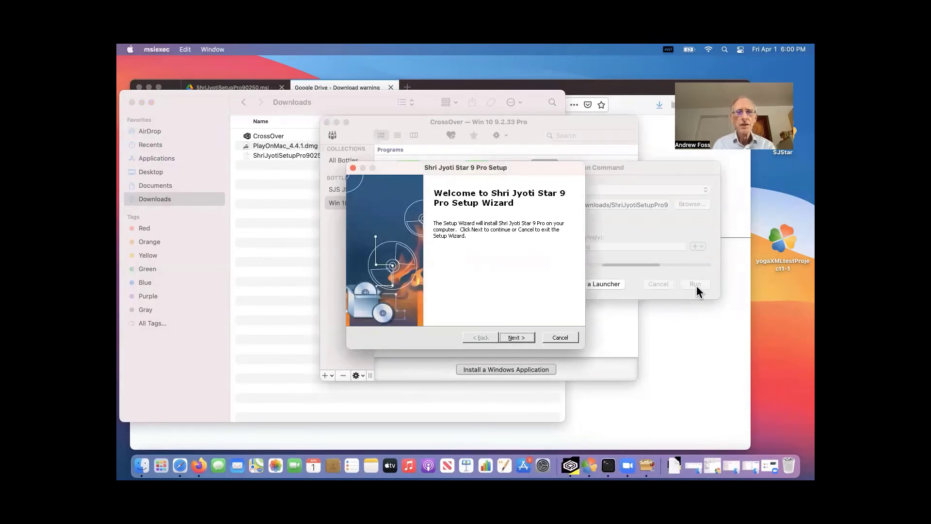
- Install into Program Files without a Start Menu folder, accepting the licence, and launch on finish
click(523, 337)
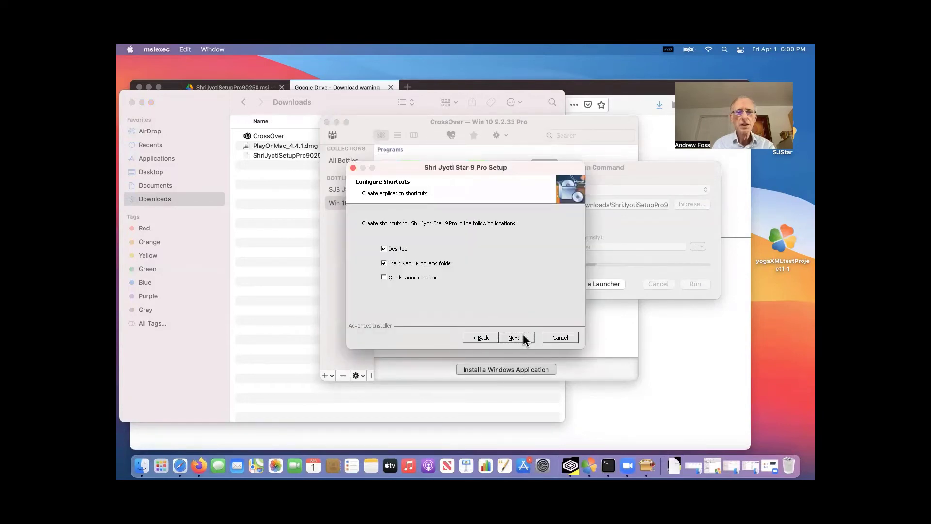
click(383, 264)
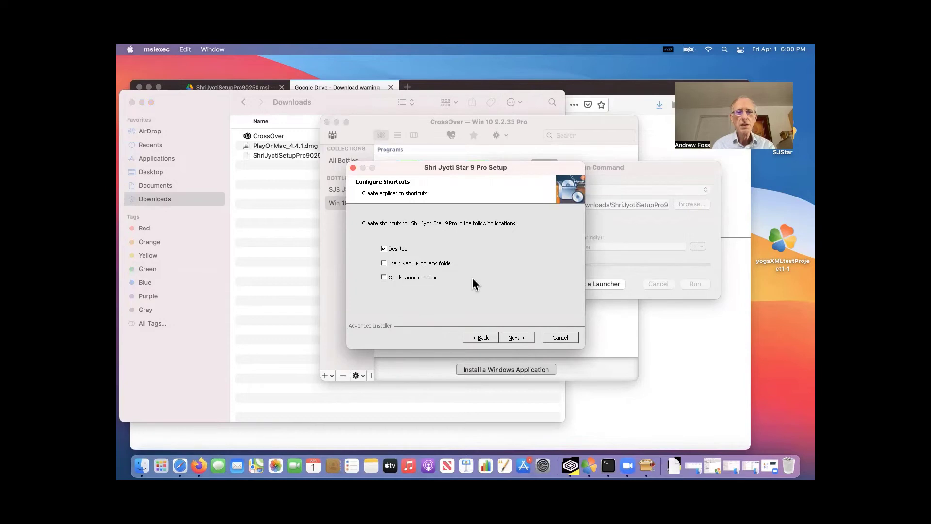
click(513, 337)
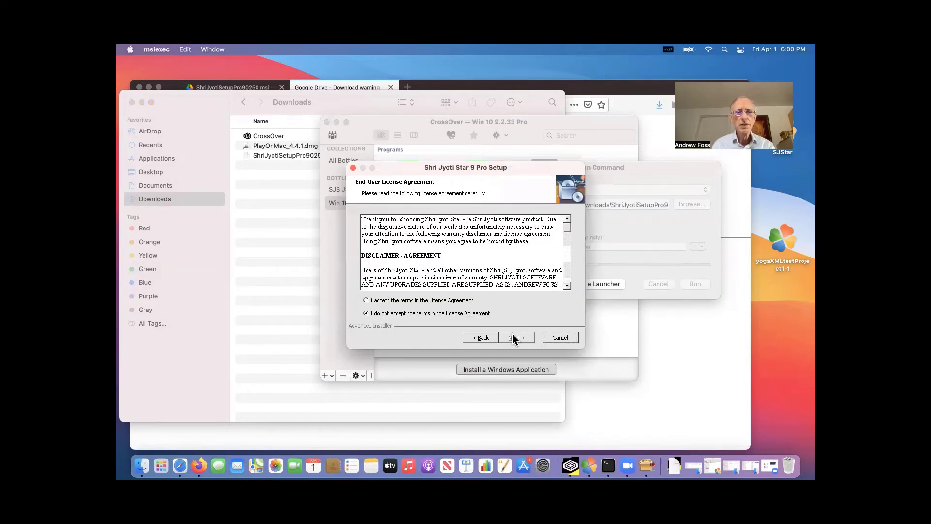
click(414, 299)
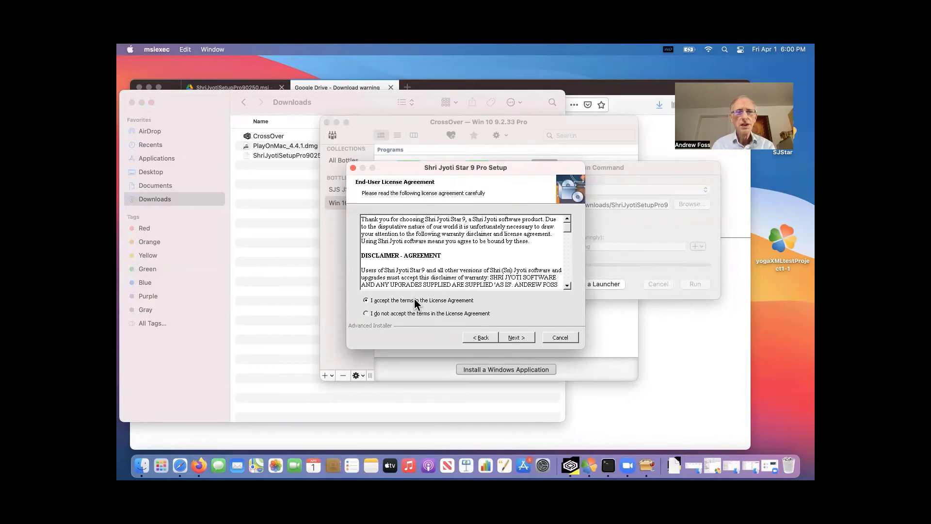
click(519, 339)
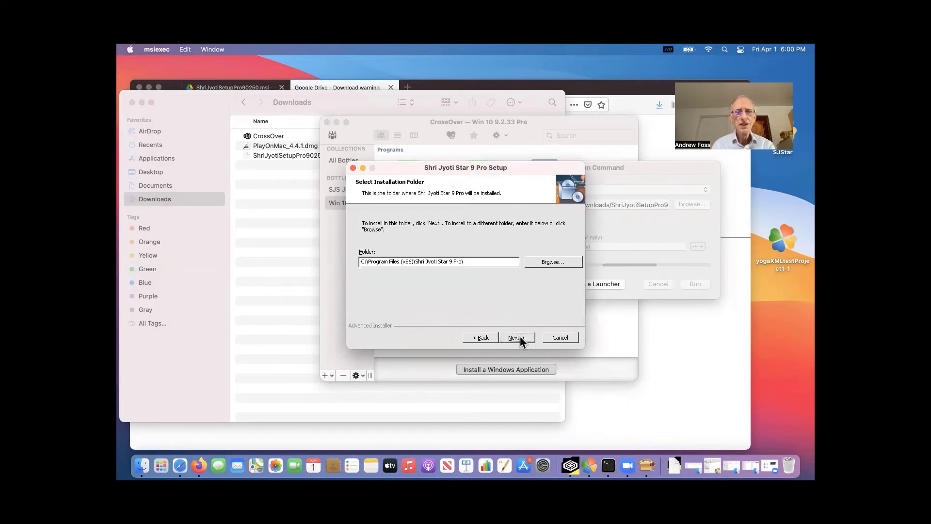
click(517, 338)
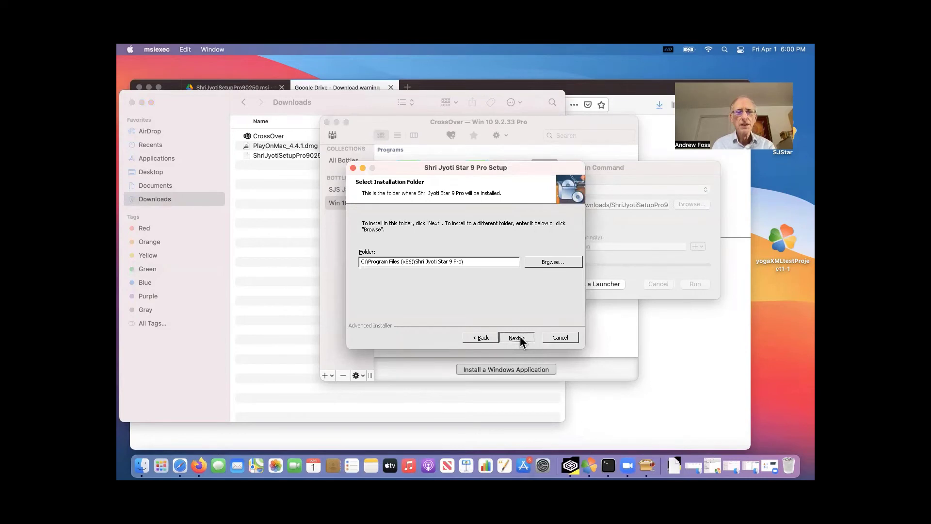
click(517, 338)
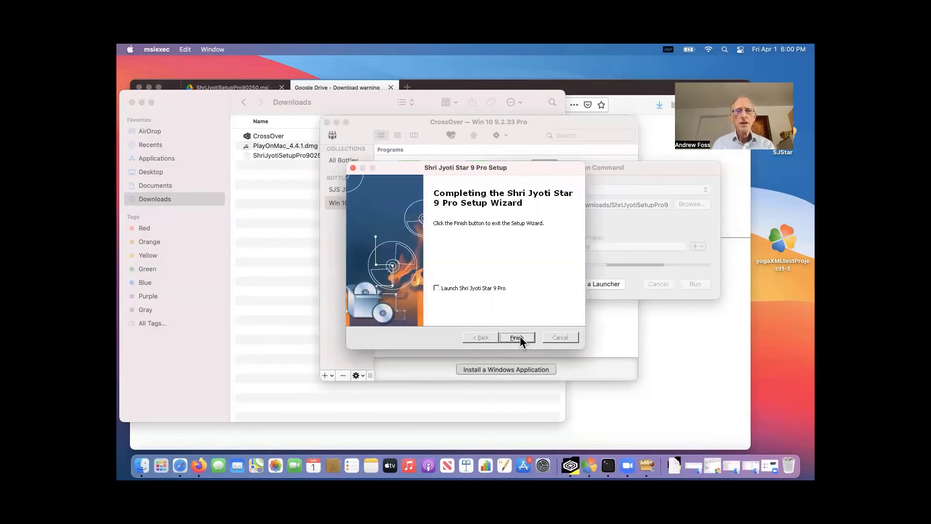
click(437, 288)
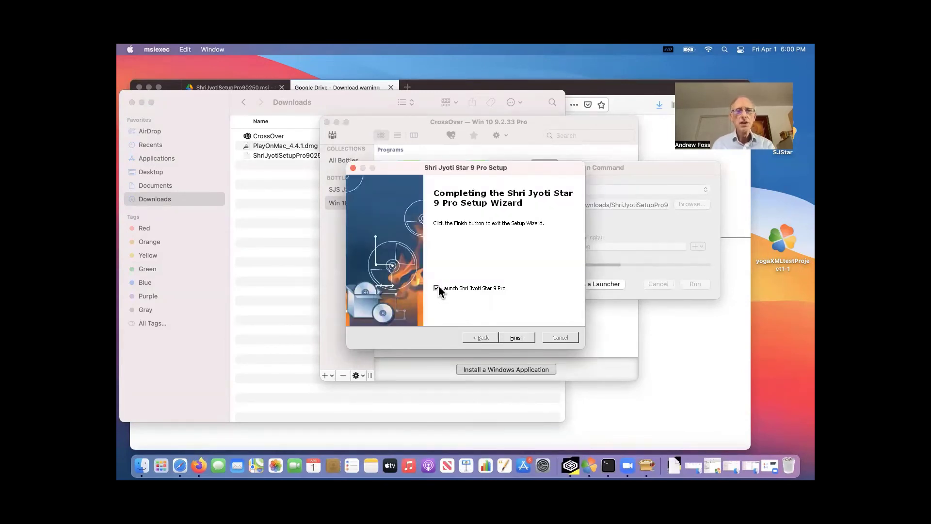
click(514, 337)
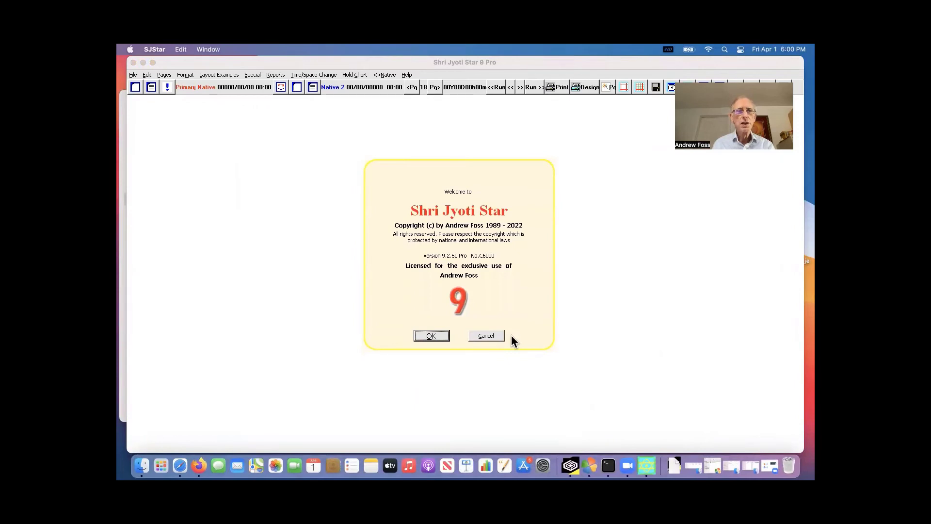
- Dismiss the Version 9.2.50 Pro welcome splash so the FAMOUS.SJC Data Entry window appears
key(Return)
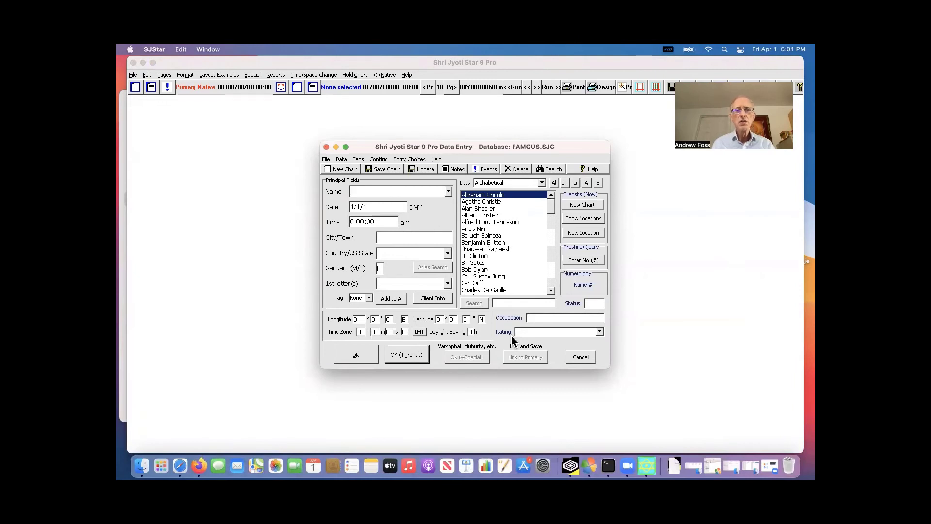
- Load the first alphabetical record (12/2/1809, Hodgenville KY) and close Data Entry with OK
double_click(475, 194)
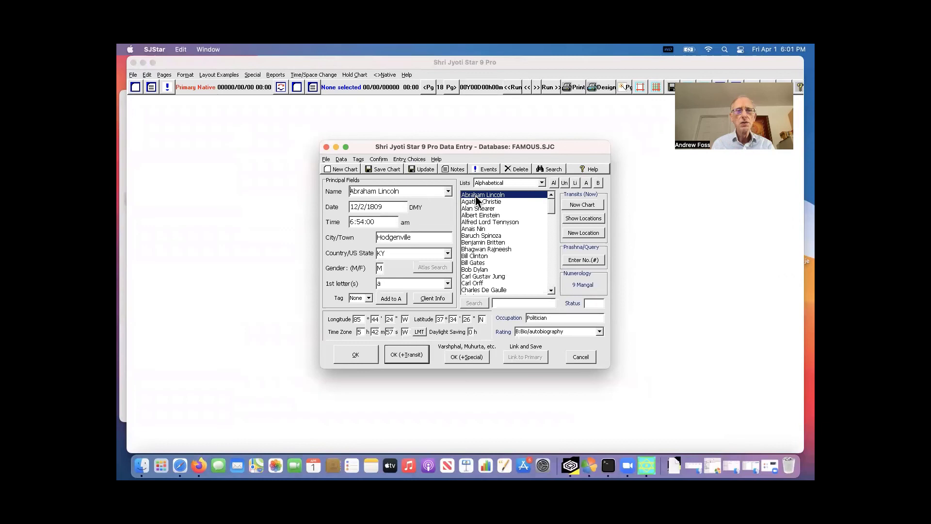
click(364, 355)
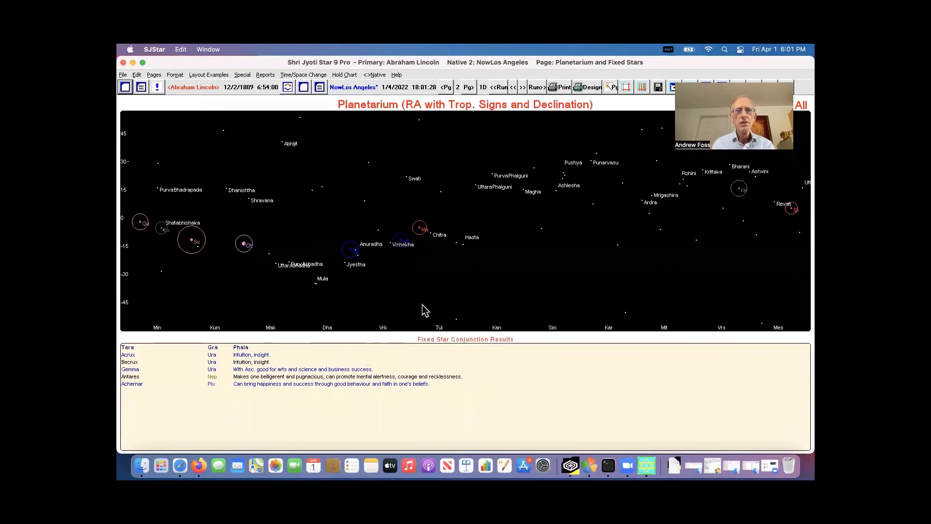
- Advance the chart display from page 2 to page 3 with the Pg> button
click(469, 88)
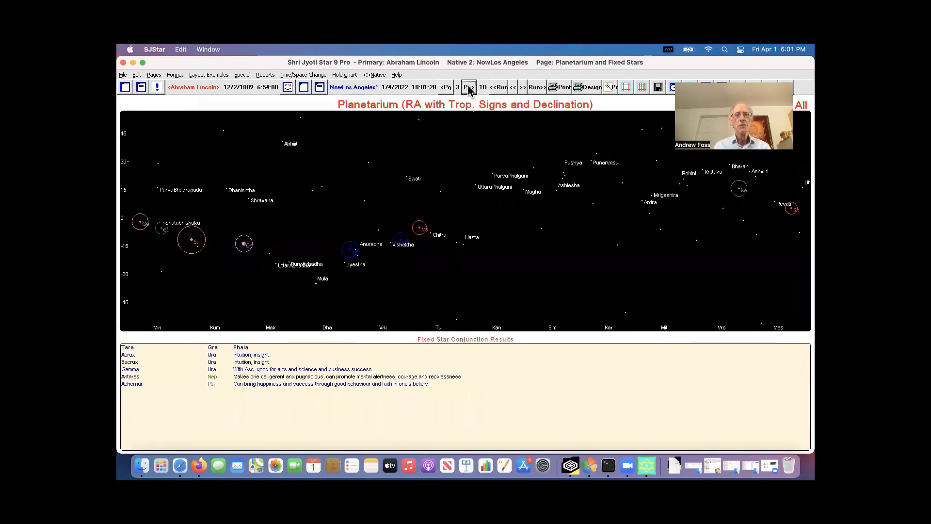